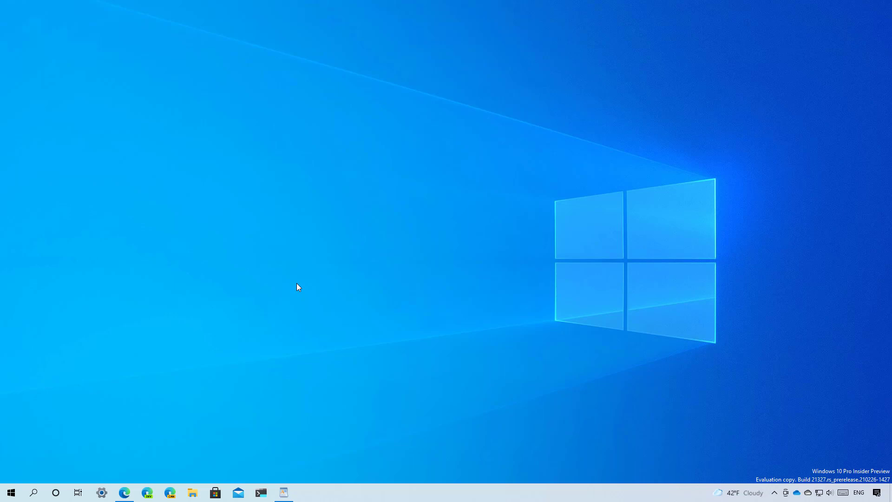
Step: From the Start menu, view and close the account options, then bring up Settings with Win+I
{"action": "left_click", "coordinate": [11, 493]}
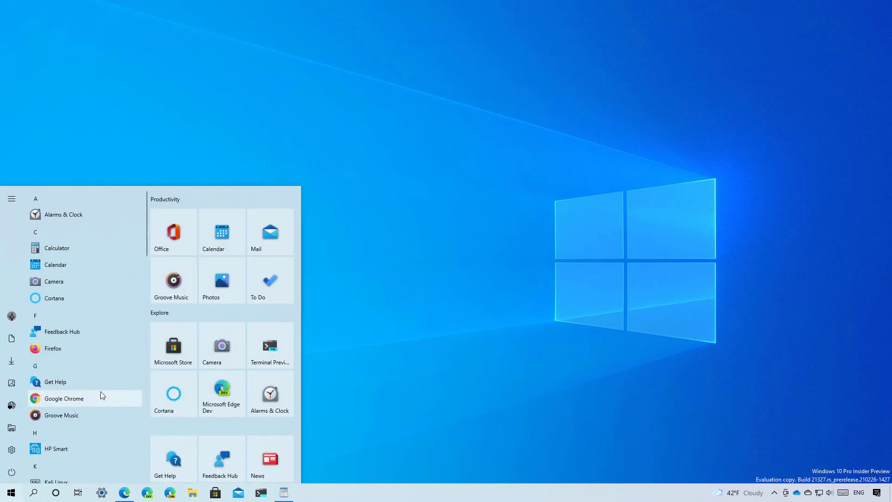
{"action": "mouse_move", "coordinate": [18, 439]}
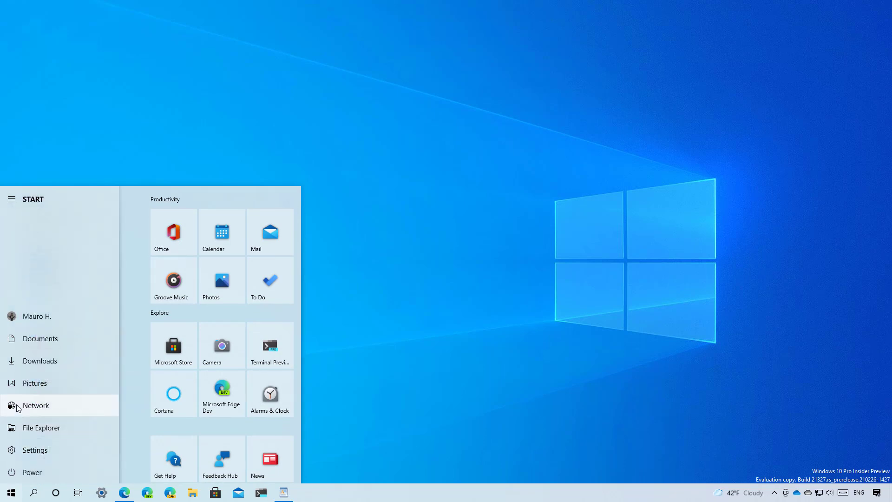
{"action": "left_click", "coordinate": [47, 317]}
{"action": "left_click", "coordinate": [46, 318]}
{"action": "key", "text": "super+i"}
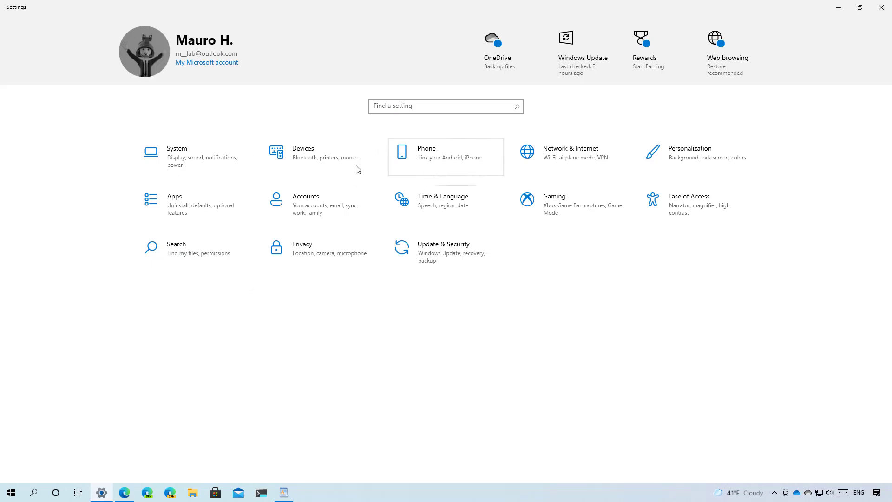
Step: Browse the System display page and the Accounts Sign-in options page, then close Settings
{"action": "left_click", "coordinate": [202, 168]}
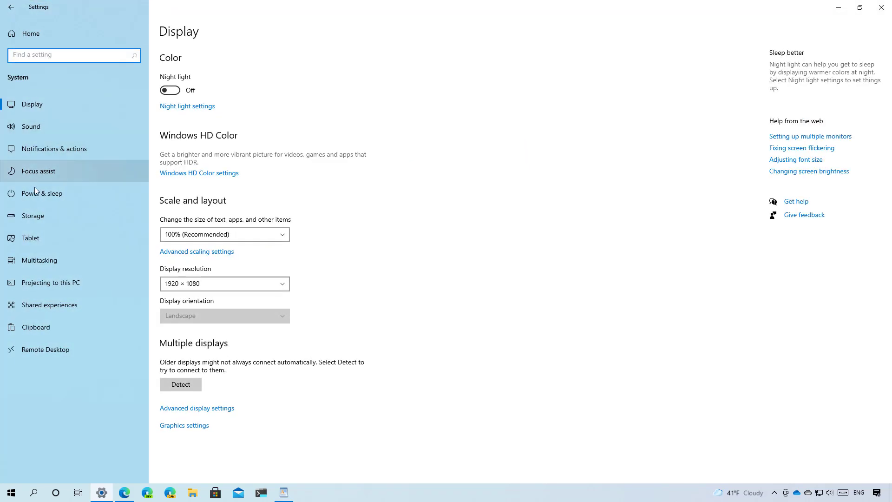
{"action": "left_click", "coordinate": [49, 30]}
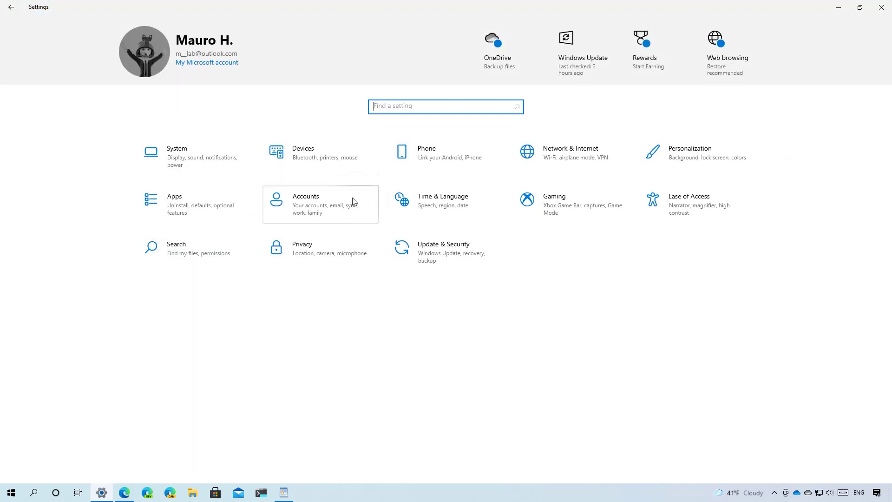
{"action": "left_click", "coordinate": [322, 213]}
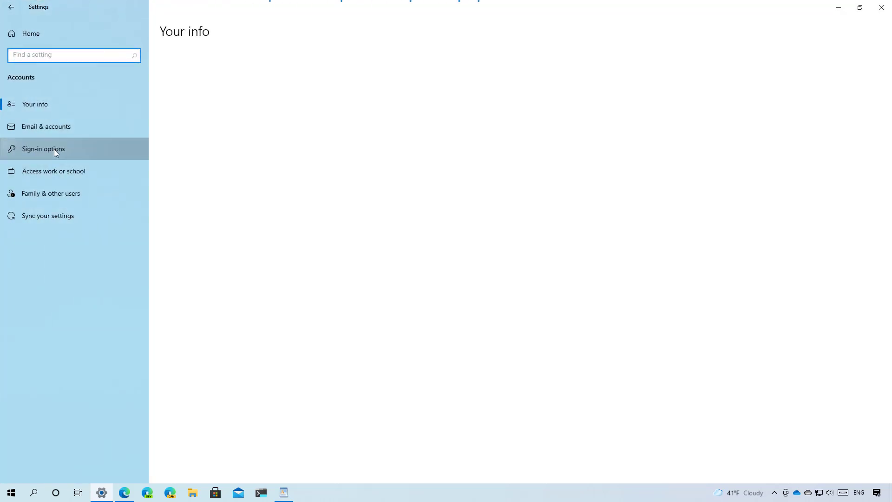
{"action": "left_click", "coordinate": [56, 150]}
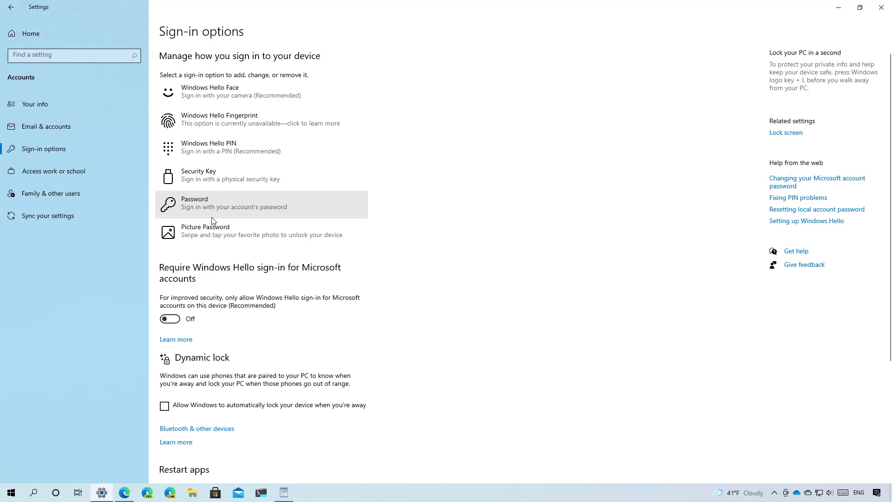
{"action": "scroll", "coordinate": [525, 192], "scroll_direction": "down", "scroll_amount": 4}
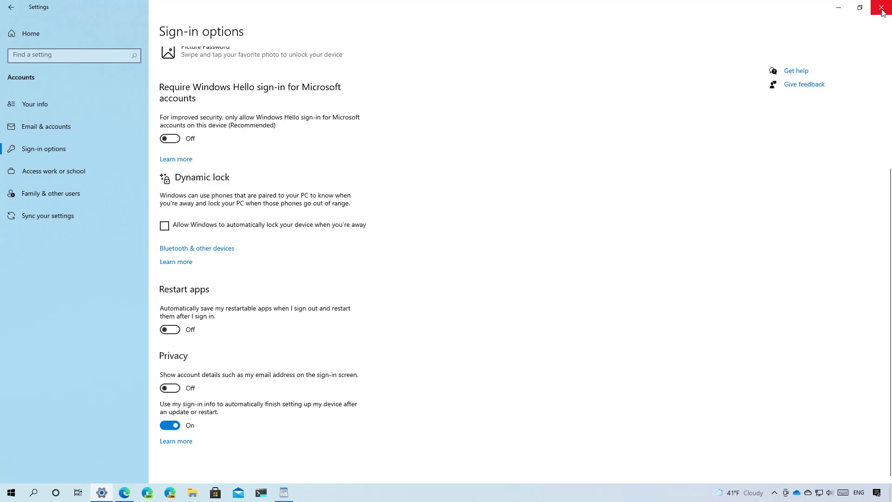
{"action": "left_click", "coordinate": [883, 12]}
Step: Show the News and interests panel over the desktop, then scroll the build 21327 article
{"action": "left_click", "coordinate": [124, 493]}
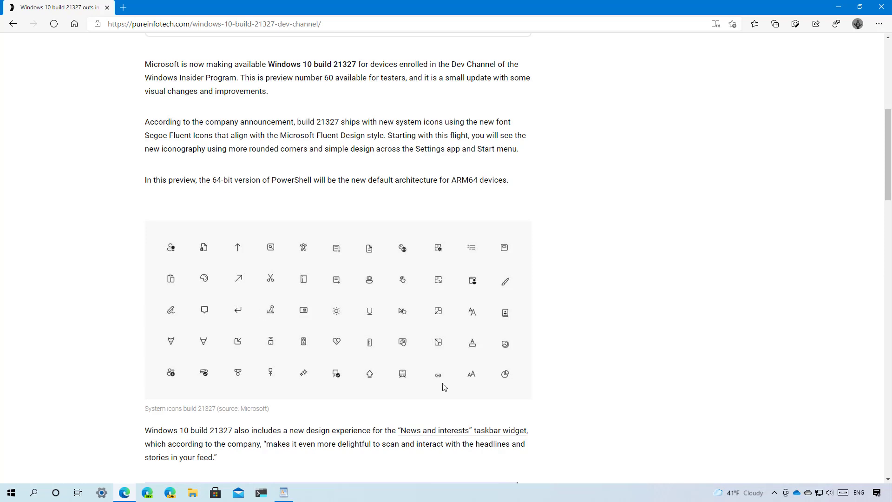
{"action": "key", "text": "super+d"}
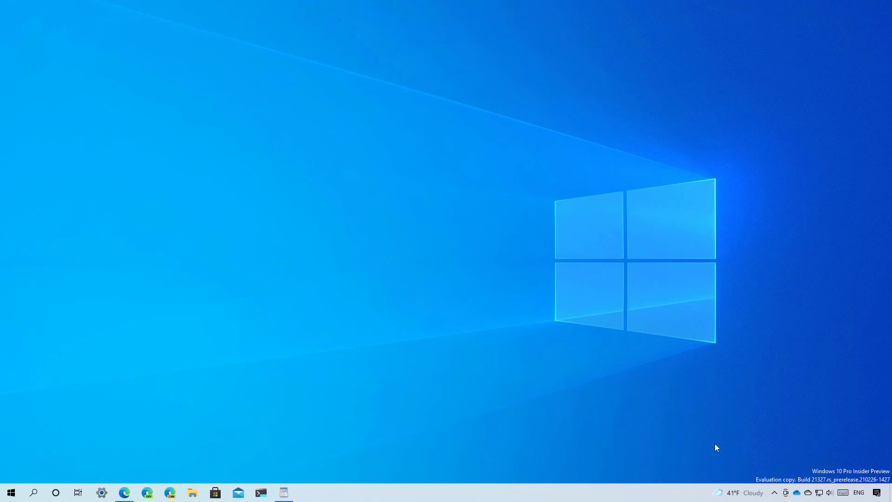
{"action": "left_click", "coordinate": [735, 493]}
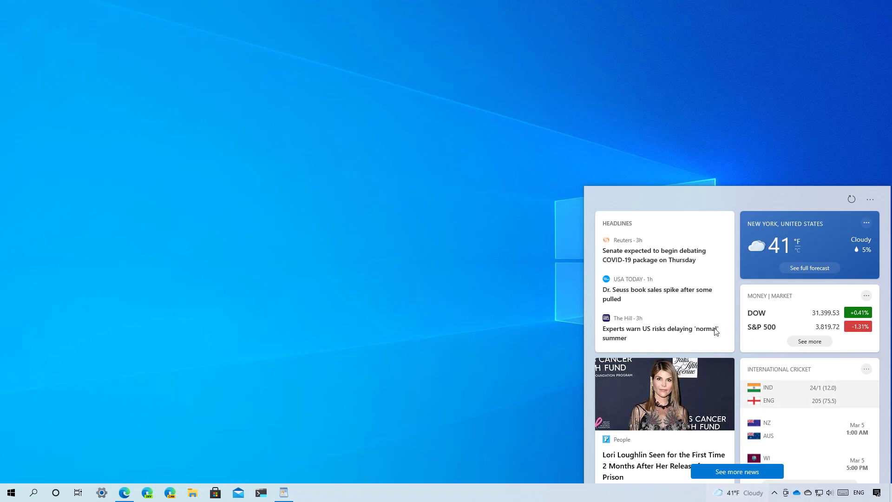
{"action": "left_click", "coordinate": [149, 489]}
{"action": "scroll", "coordinate": [551, 291], "scroll_direction": "down", "scroll_amount": 9}
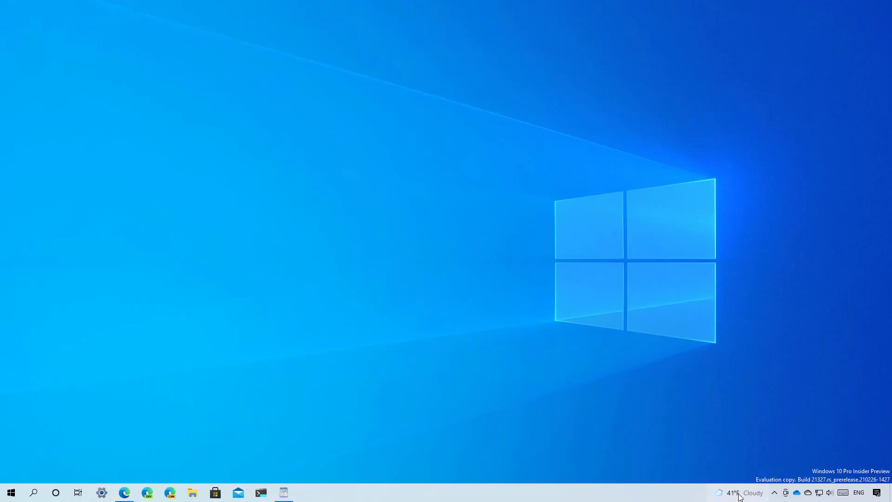
{"action": "mouse_move", "coordinate": [741, 493]}
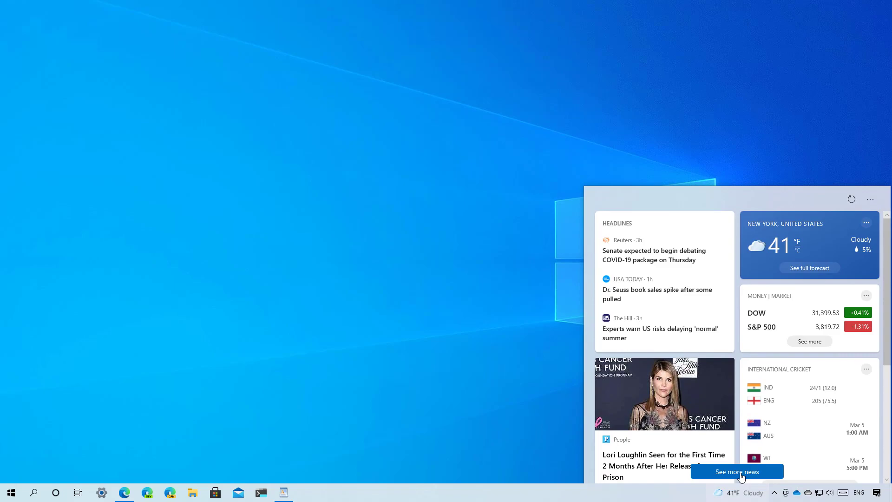
Step: Open the full Microsoft News feed from See more news, then hide Edge
{"action": "left_click", "coordinate": [737, 471]}
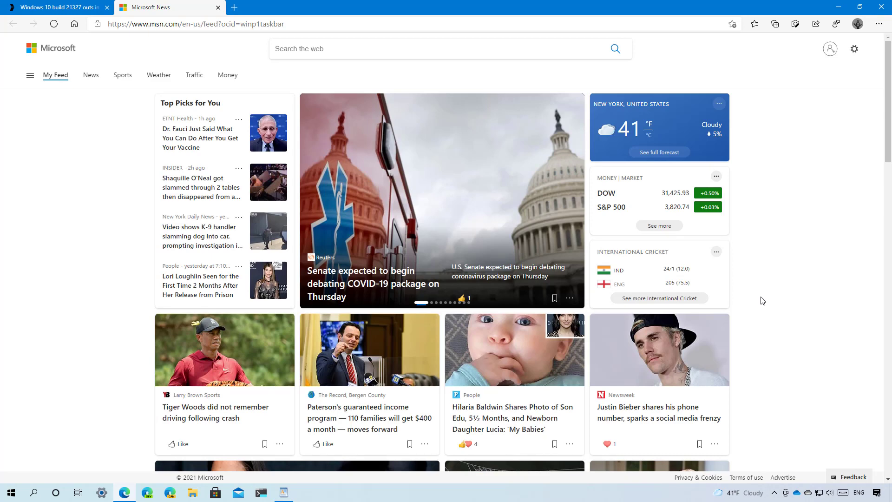
{"action": "key", "text": "super+d"}
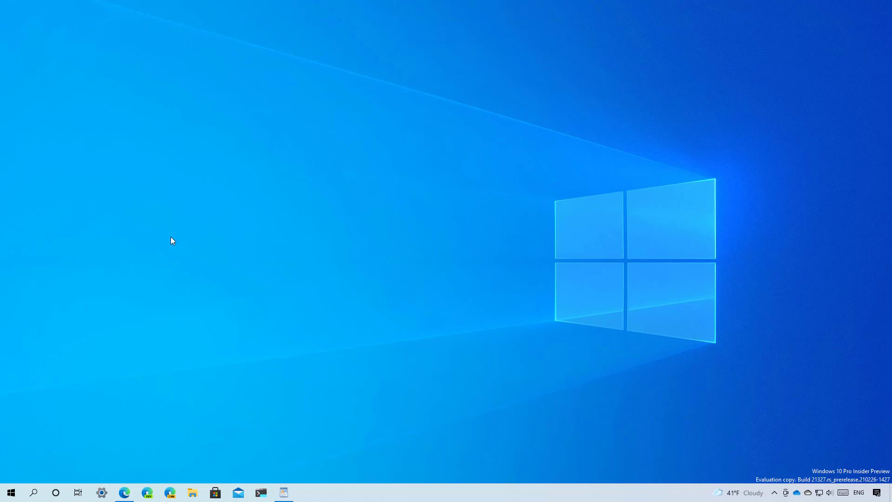
Step: Open the profile folder in File Explorer via This PC, Windows (C:) and Users, then hide it
{"action": "key", "text": "super+e"}
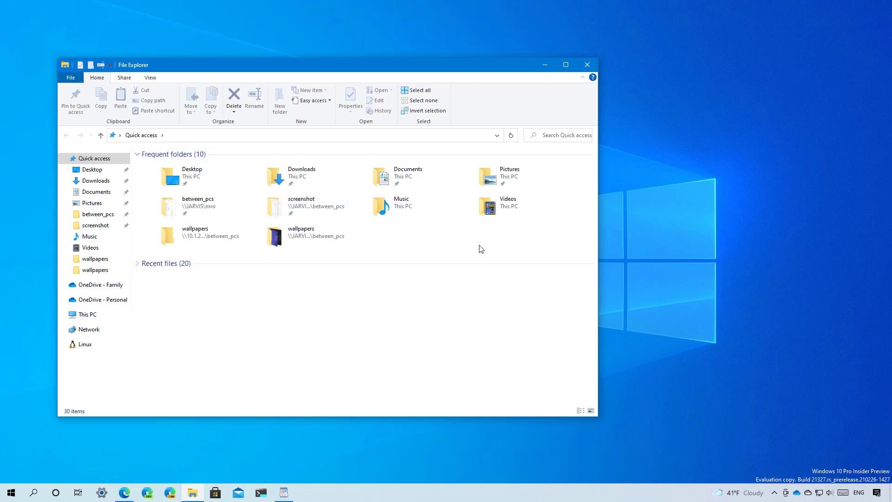
{"action": "left_click", "coordinate": [87, 314]}
{"action": "double_click", "coordinate": [177, 233]}
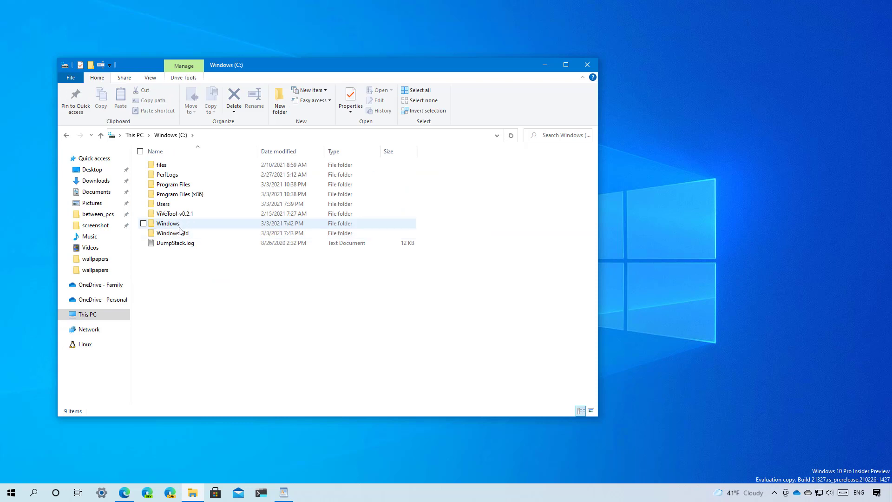
{"action": "double_click", "coordinate": [177, 224]}
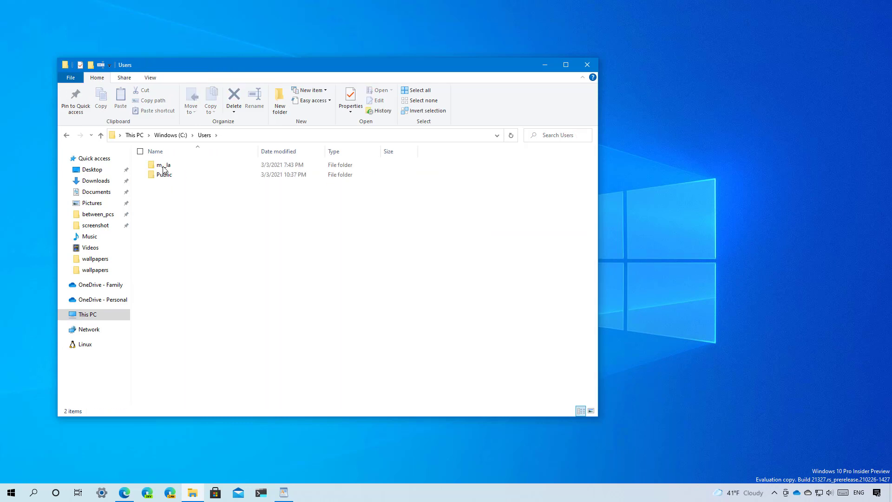
{"action": "left_click", "coordinate": [163, 166]}
{"action": "double_click", "coordinate": [164, 166]}
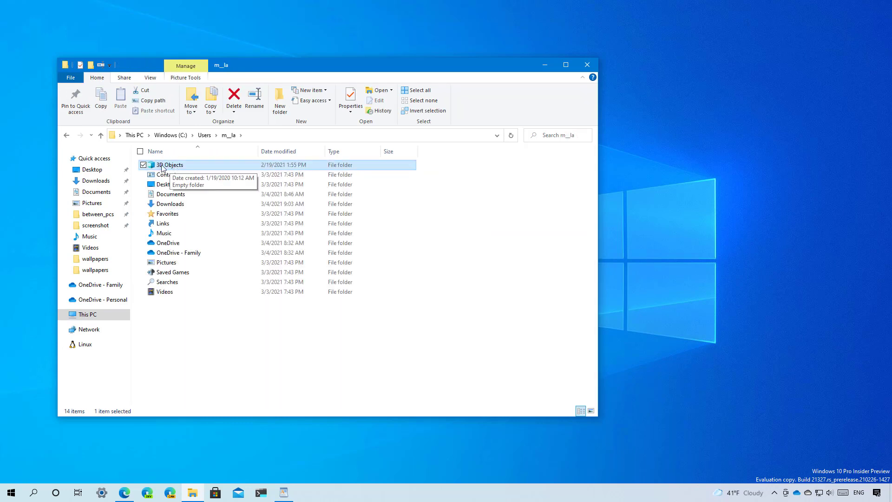
{"action": "key", "text": "super+d"}
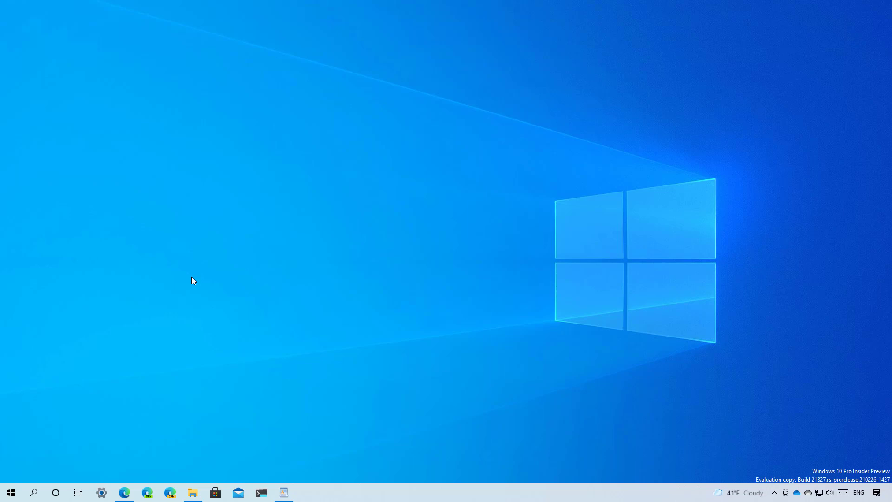
Step: View the first clipboard history item's options, then dismiss the panel
{"action": "key", "text": "super+v"}
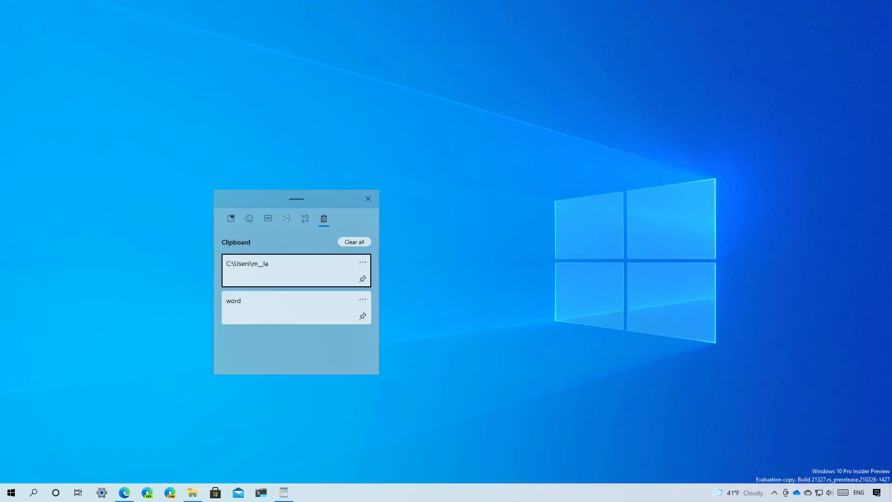
{"action": "left_click", "coordinate": [363, 262]}
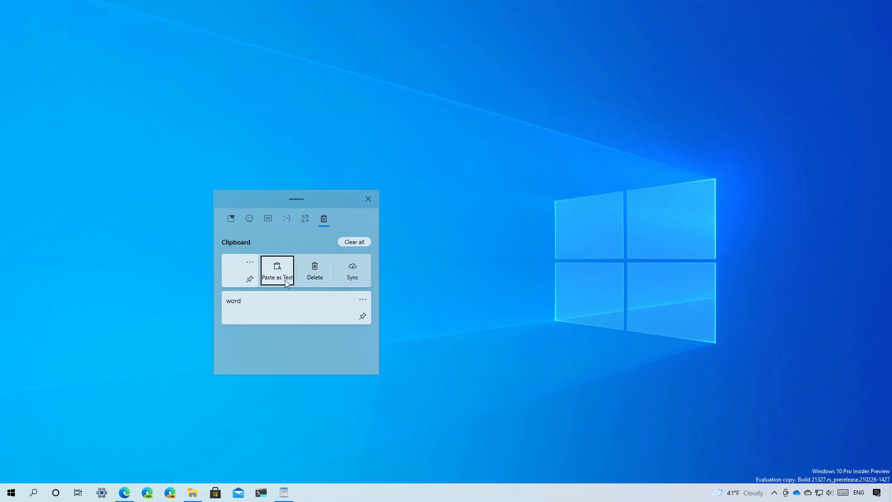
{"action": "left_click", "coordinate": [287, 284]}
Step: Paste the copied folder path as plain text into the WordPad document
{"action": "left_click", "coordinate": [284, 493]}
{"action": "left_click", "coordinate": [309, 214]}
{"action": "key", "text": "super+v"}
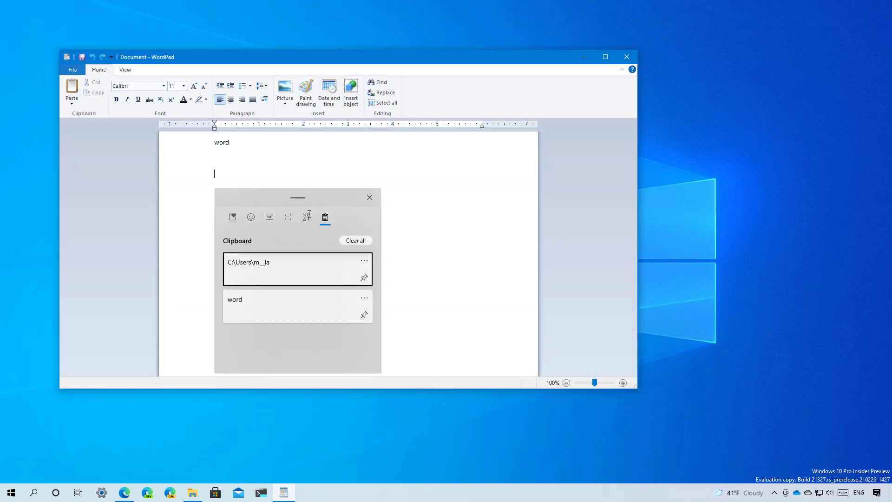
{"action": "left_click", "coordinate": [365, 261]}
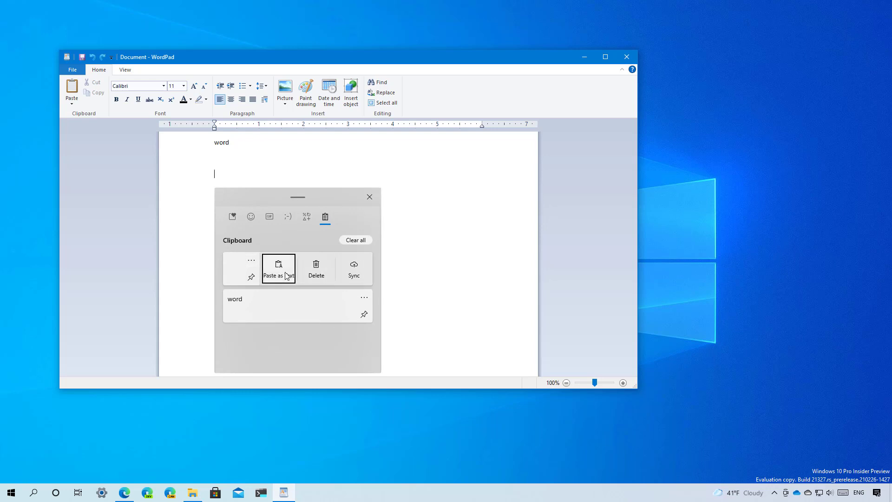
{"action": "left_click", "coordinate": [276, 270]}
Step: Unpin the copied path entry in clipboard history and review its extra options
{"action": "key", "text": "super+d"}
{"action": "key", "text": "super+v"}
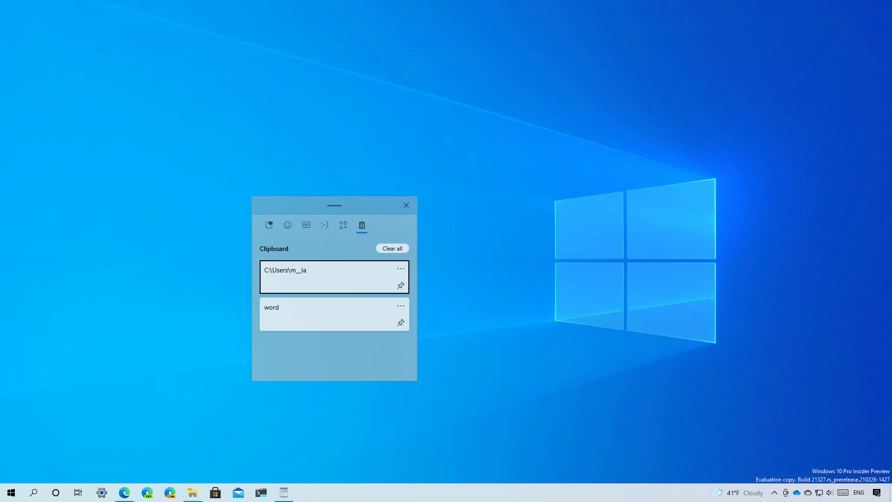
{"action": "left_click", "coordinate": [401, 269]}
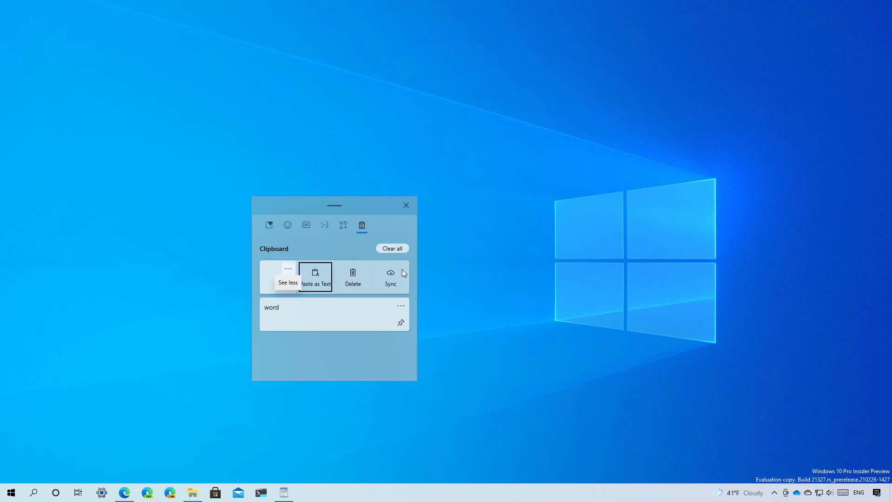
{"action": "left_click", "coordinate": [289, 270]}
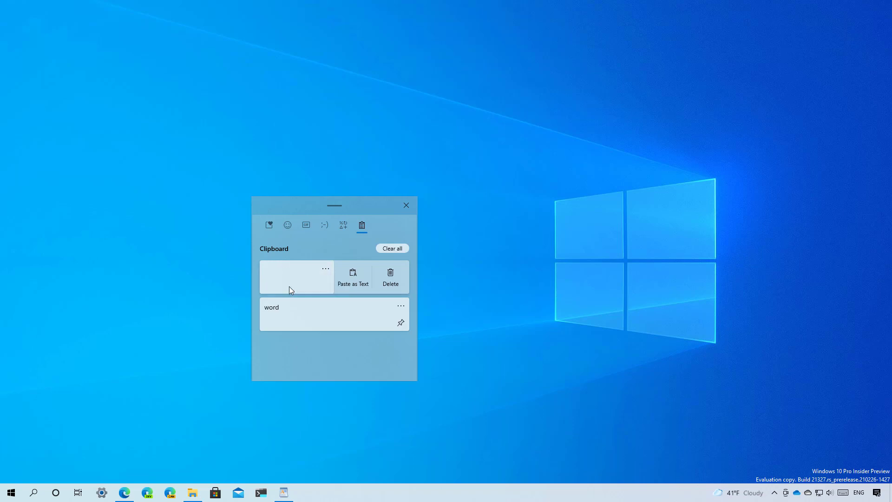
{"action": "left_click", "coordinate": [401, 286]}
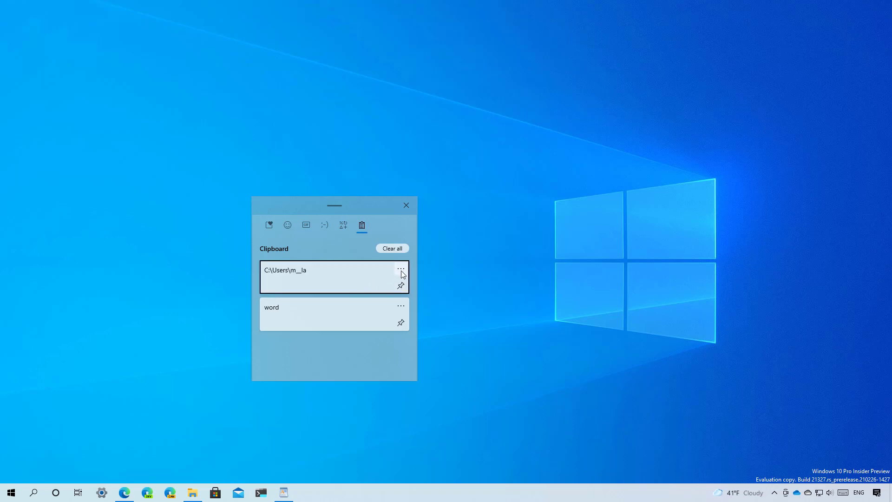
{"action": "left_click", "coordinate": [401, 270]}
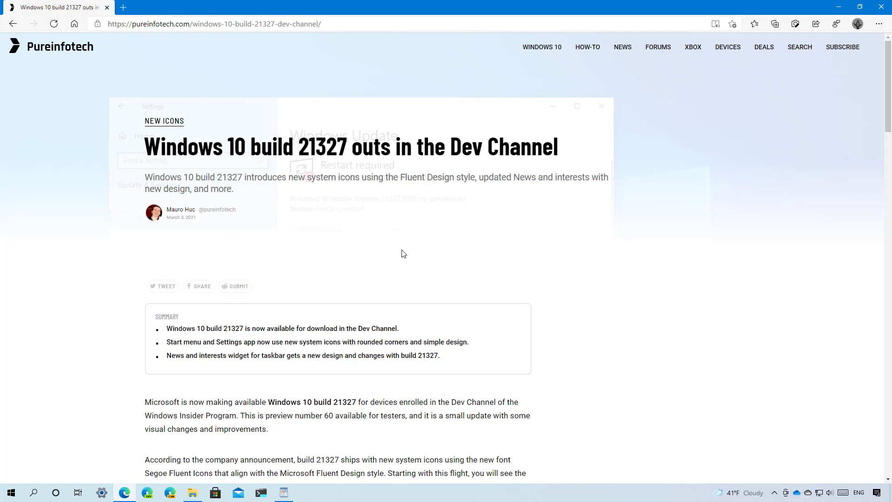
{"action": "left_click", "coordinate": [840, 7]}
{"action": "key", "text": "super"}
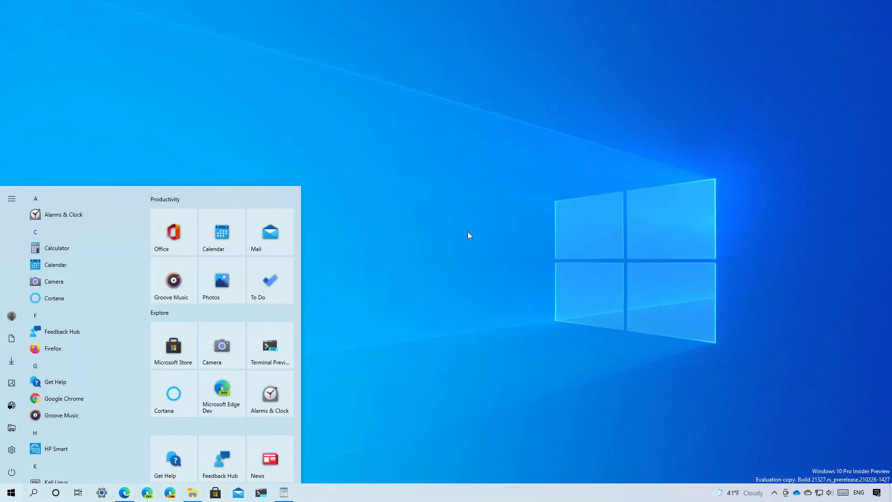
{"action": "type", "text": "narr"}
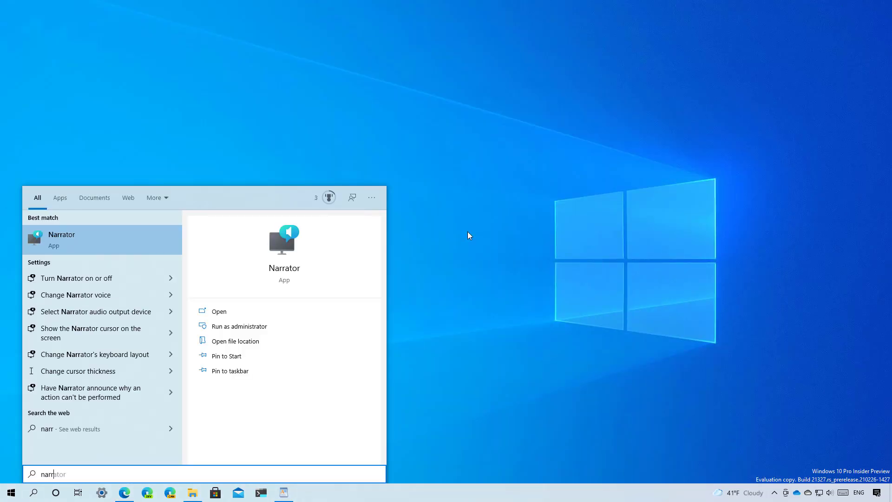
{"action": "left_click", "coordinate": [313, 255]}
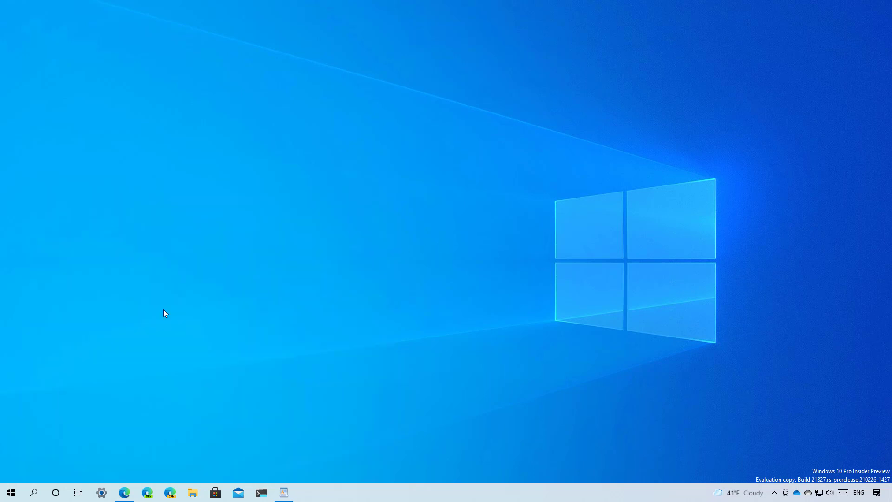
Step: Briefly show the Settings home page and File Explorer's Quick access, hiding each with Win+D
{"action": "left_click", "coordinate": [102, 493]}
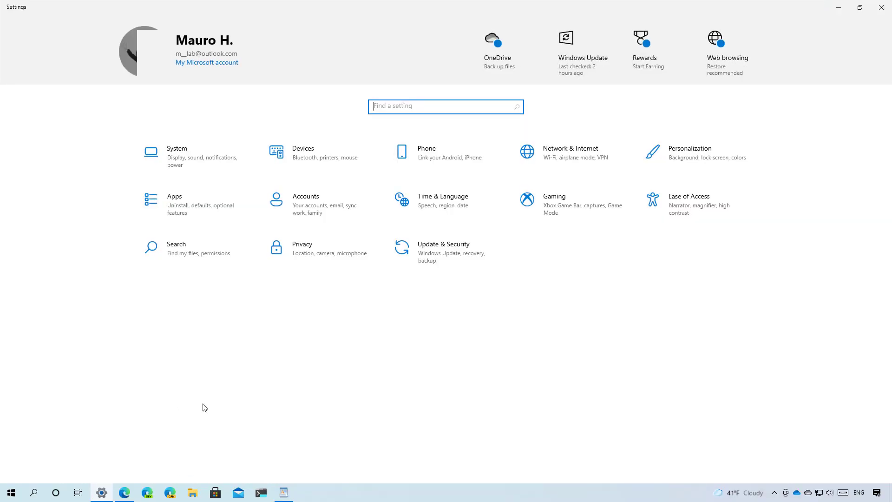
{"action": "key", "text": "super+d"}
{"action": "key", "text": "super+e"}
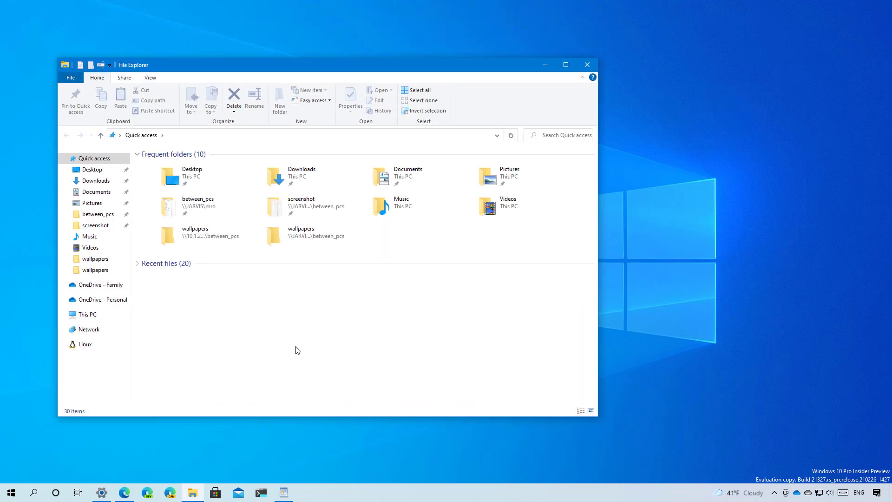
{"action": "key", "text": "super+d"}
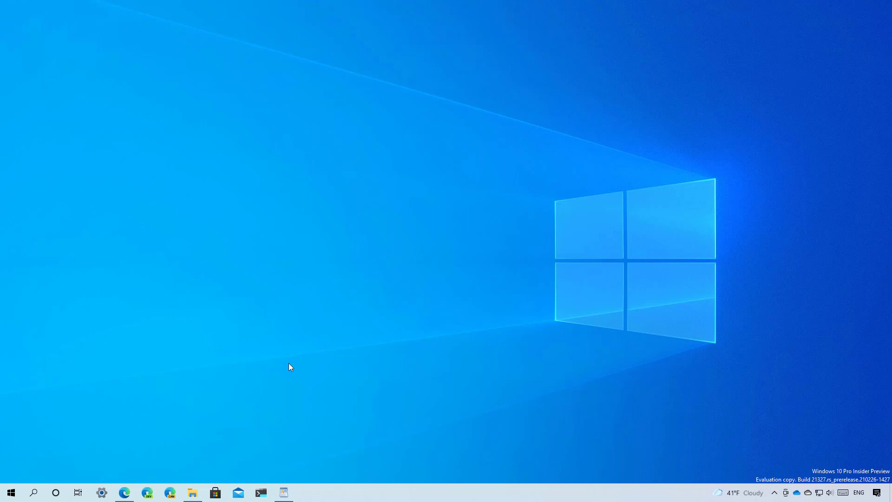
Step: Open the System Display page in Settings from the taskbar icon
{"action": "left_click", "coordinate": [111, 493]}
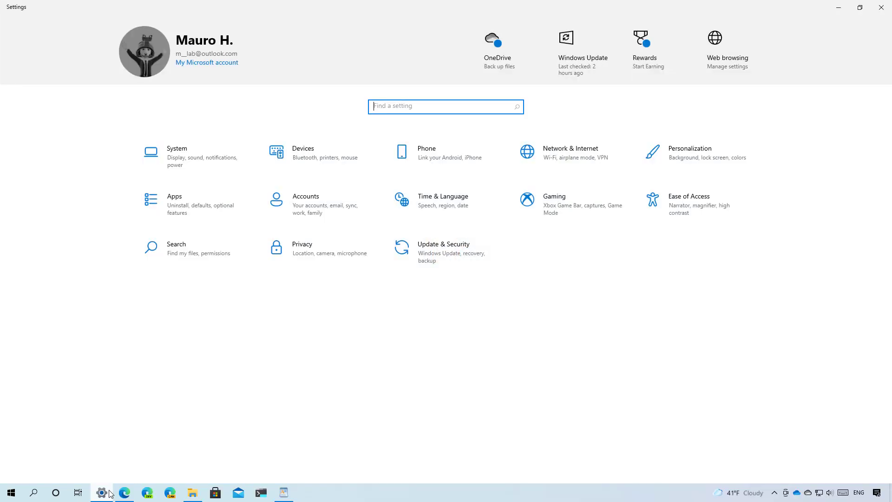
{"action": "left_click", "coordinate": [180, 168]}
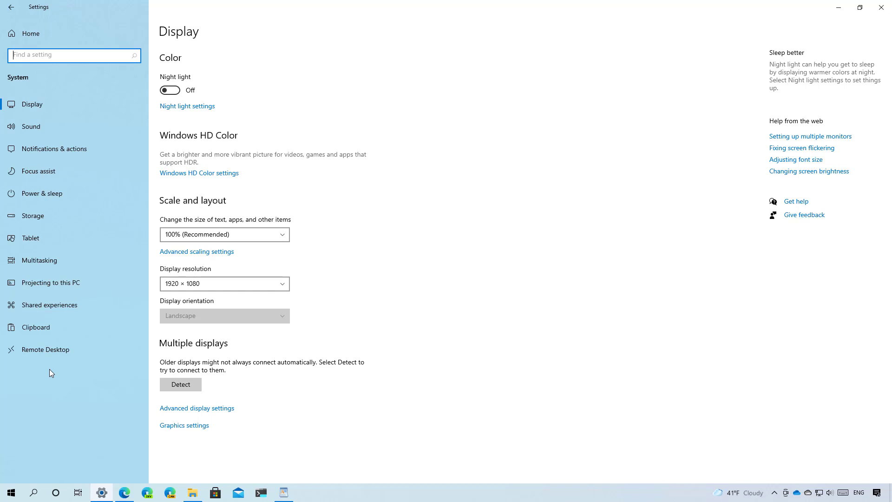
Step: Close Settings, run winver from the Run dialog, and drag About Windows toward the centre
{"action": "left_click", "coordinate": [882, 7]}
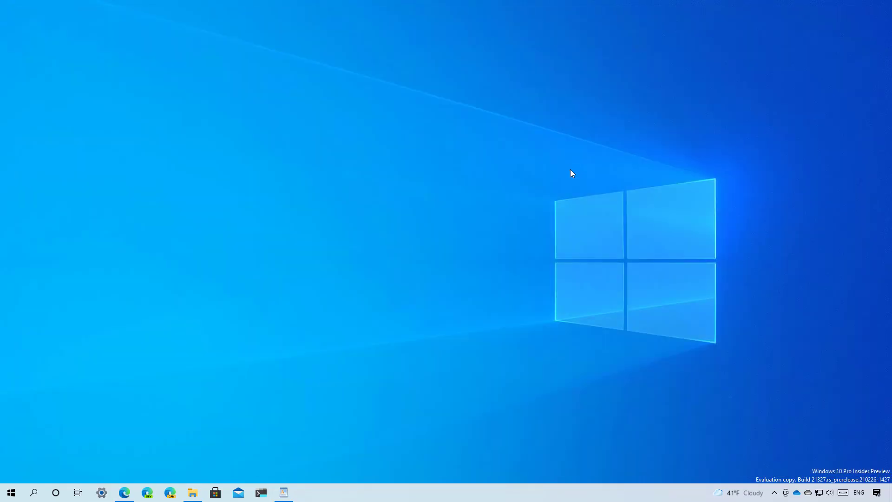
{"action": "key", "text": "super"}
{"action": "type", "text": "run"}
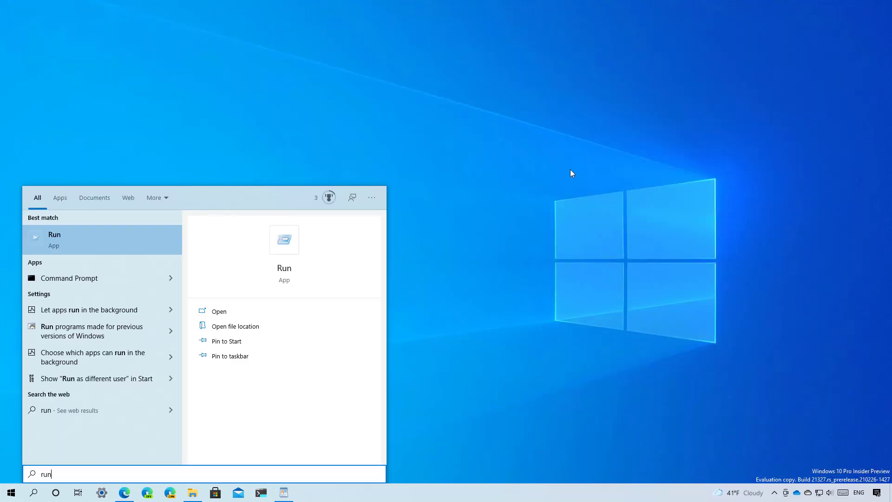
{"action": "key", "text": "Return"}
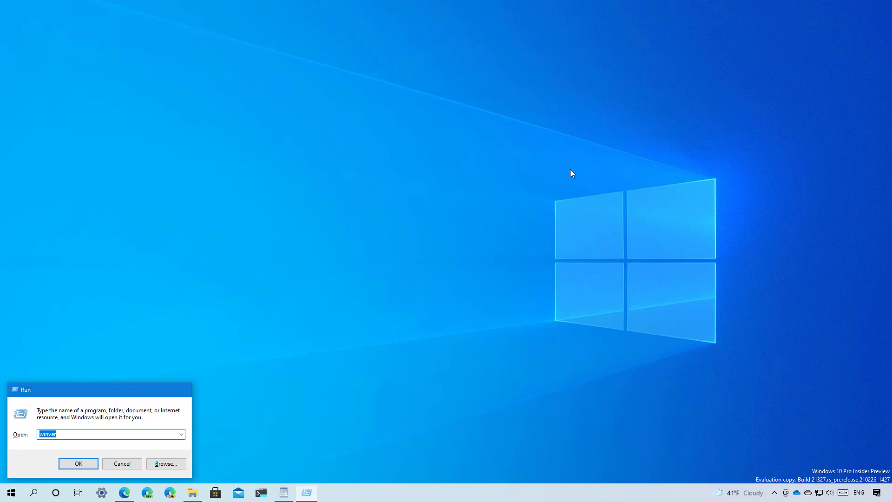
{"action": "key", "text": "Return"}
{"action": "left_click_drag", "start_coordinate": [124, 25], "coordinate": [225, 99]}
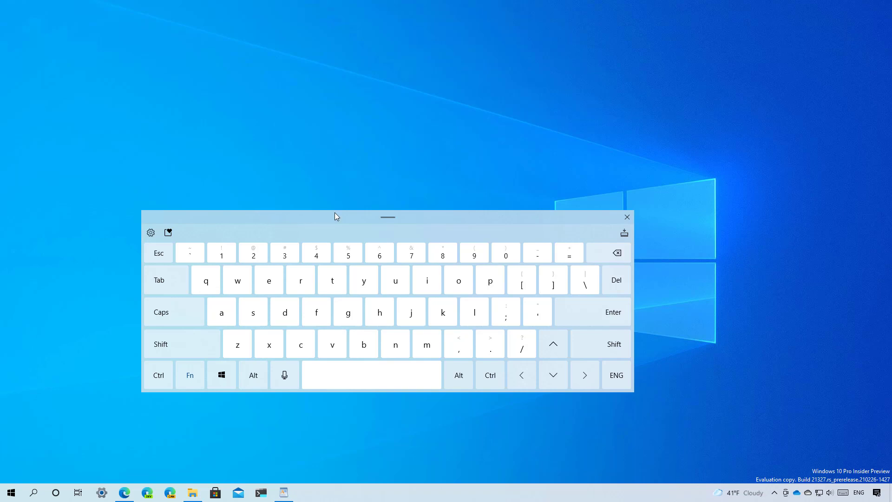
Step: Raise the touch keyboard, switch it to the Small layout, move it left, and close it
{"action": "left_click_drag", "start_coordinate": [387, 215], "coordinate": [386, 187]}
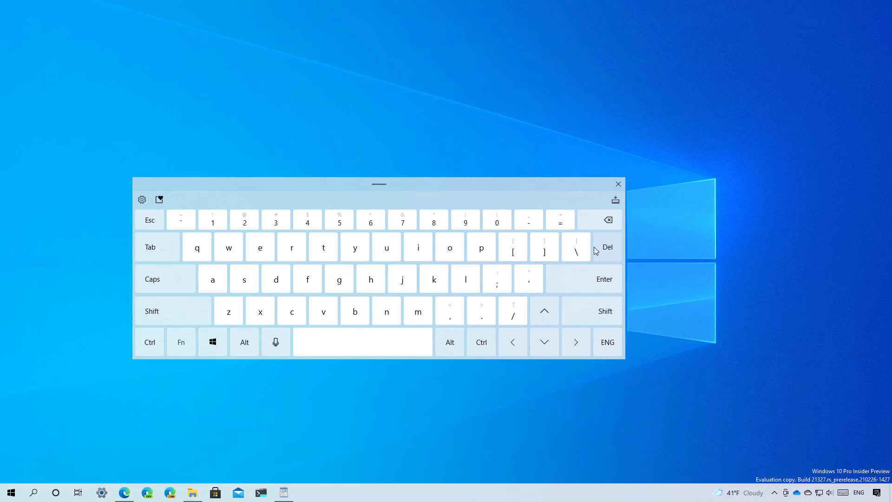
{"action": "left_click", "coordinate": [142, 199]}
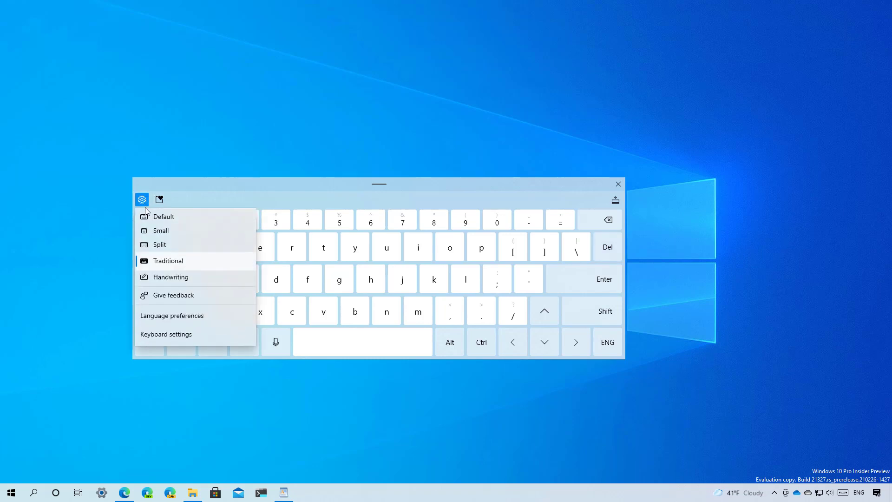
{"action": "left_click", "coordinate": [158, 231]}
{"action": "left_click_drag", "start_coordinate": [305, 225], "coordinate": [220, 214]}
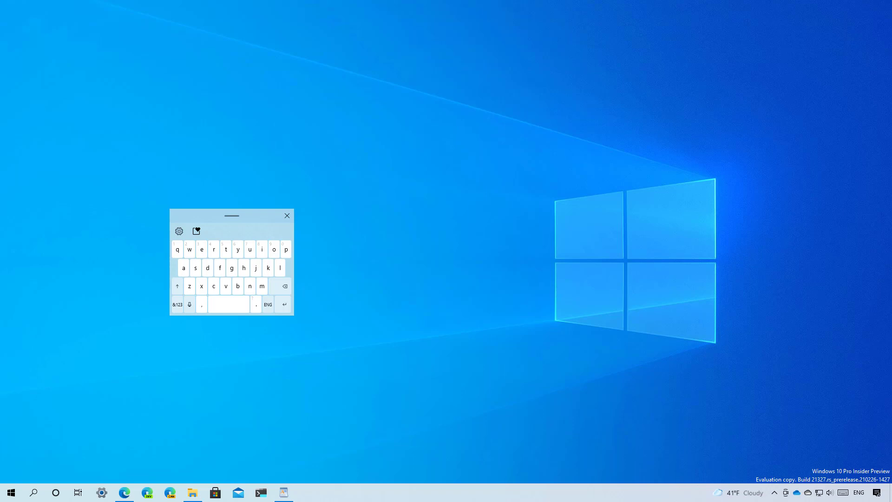
{"action": "left_click", "coordinate": [254, 338]}
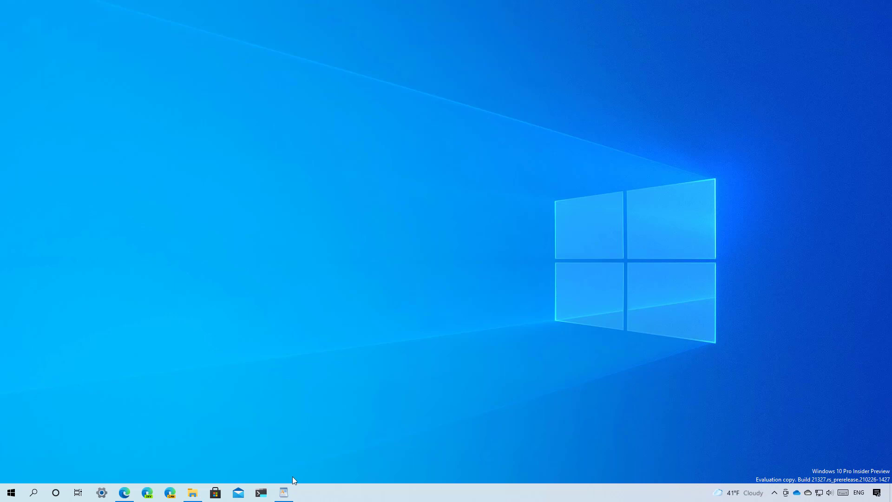
{"action": "right_click", "coordinate": [289, 491]}
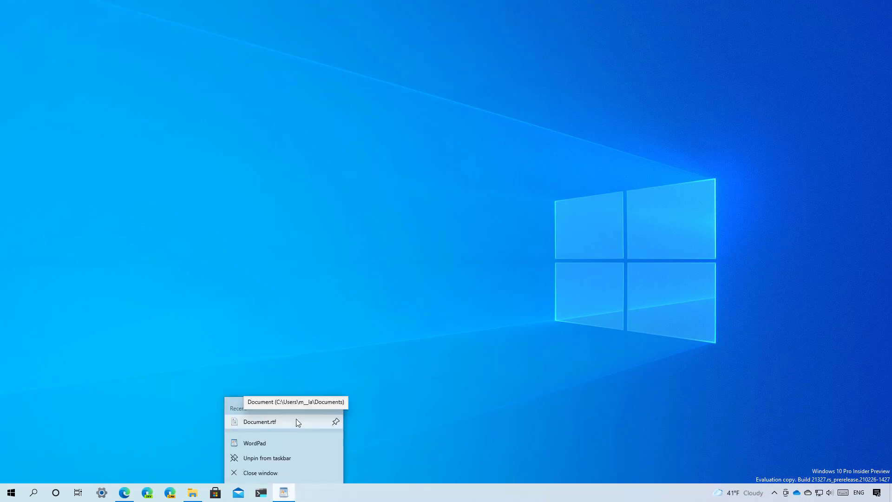
{"action": "right_click", "coordinate": [296, 420]}
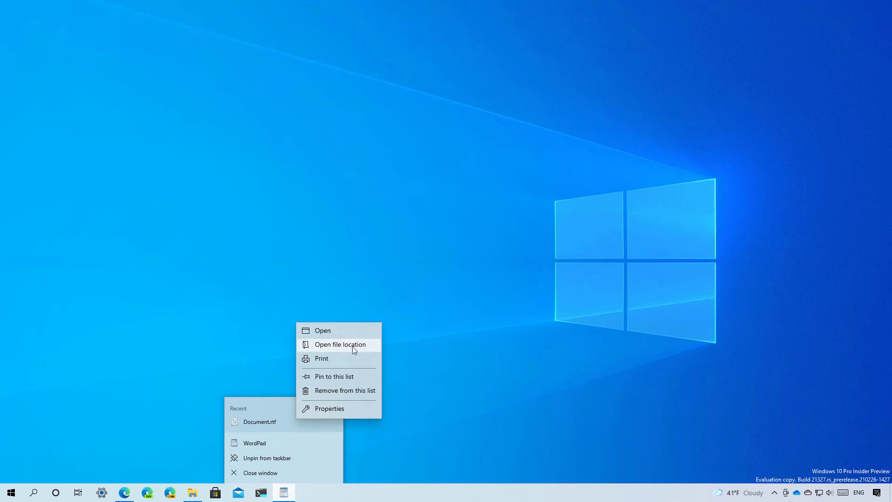
{"action": "left_click", "coordinate": [353, 347]}
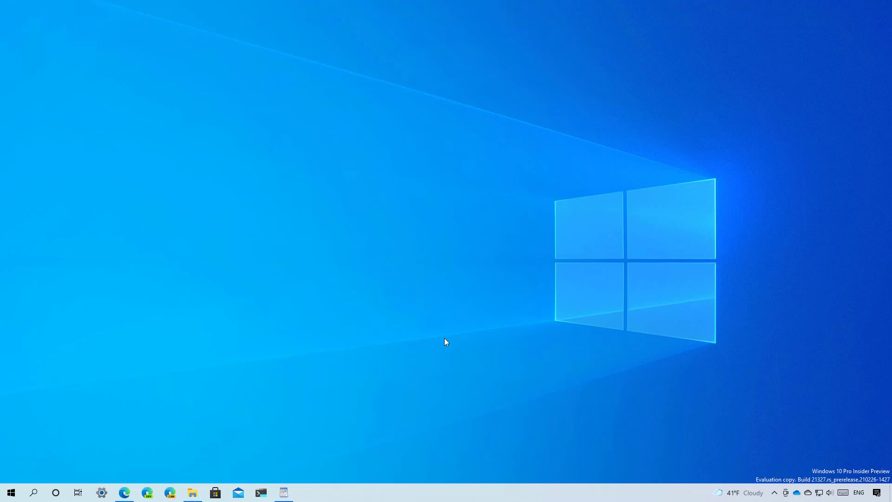